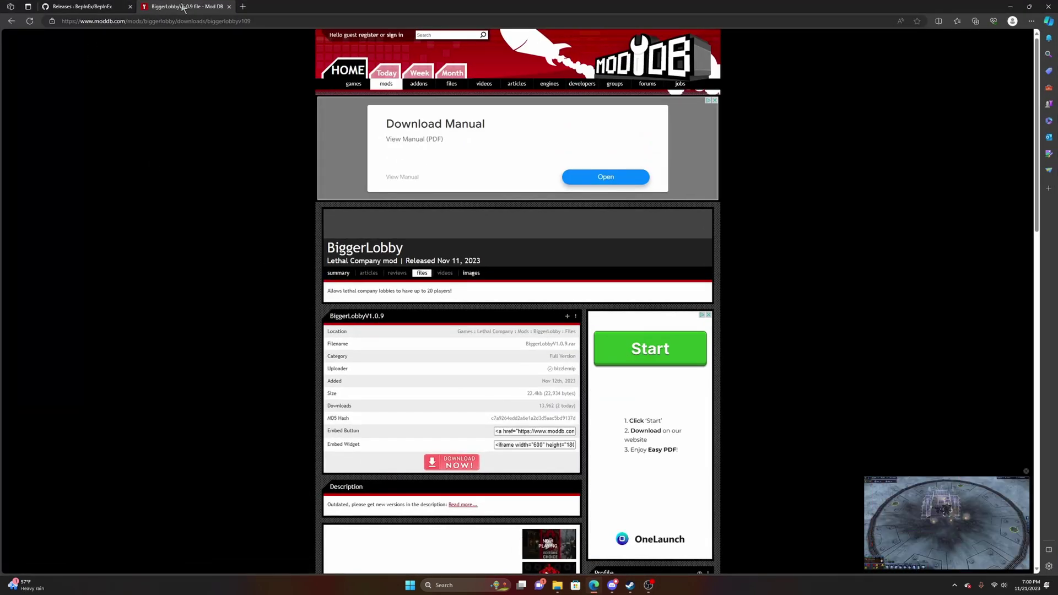
pyautogui.click(7, 22)
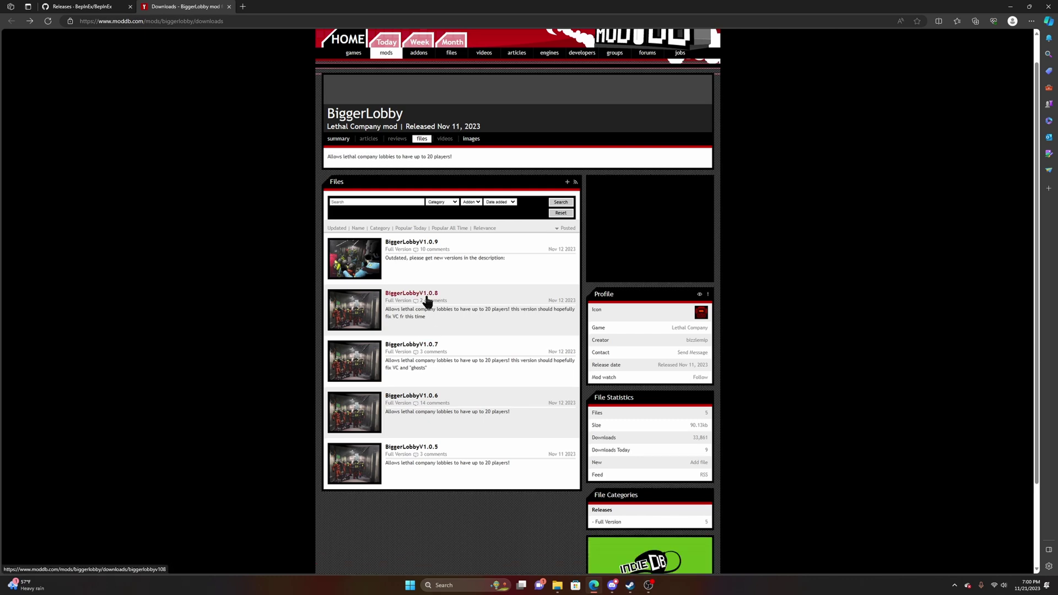
pyautogui.scroll(-5, 427, 122)
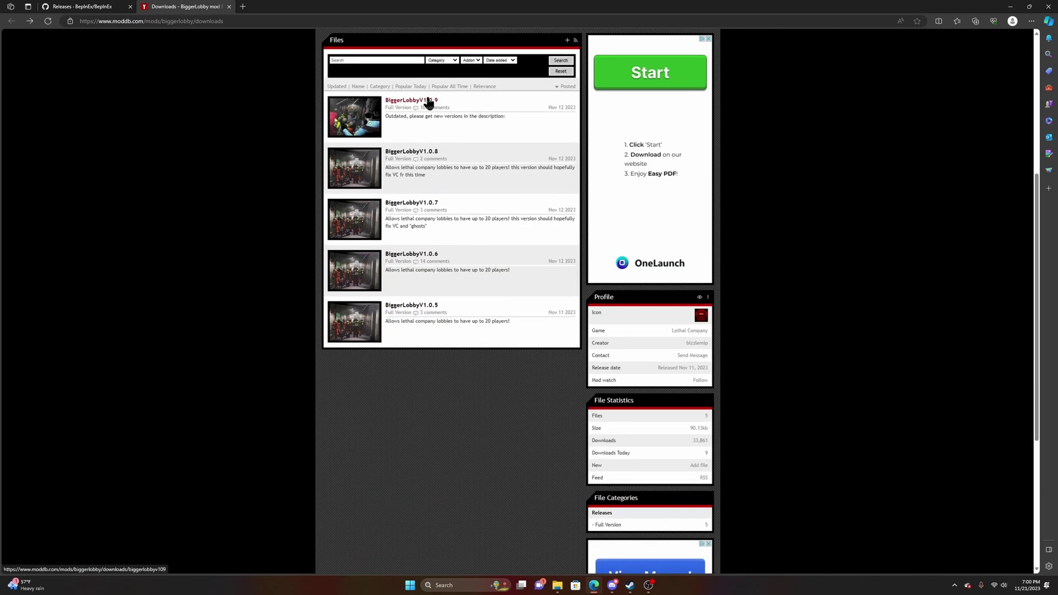
pyautogui.click(431, 103)
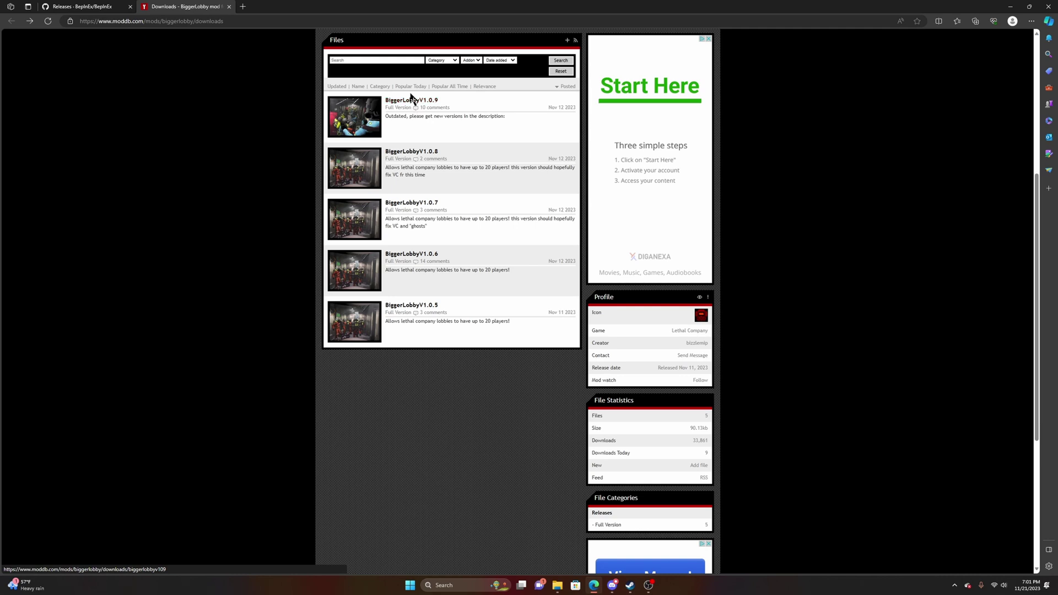
# Step: Bring up GitHub's BepInEx 5.4.22 release and its assets, including BepInEx_x64_5.4.22.0.zip
pyautogui.click(77, 6)
pyautogui.click(156, 5)
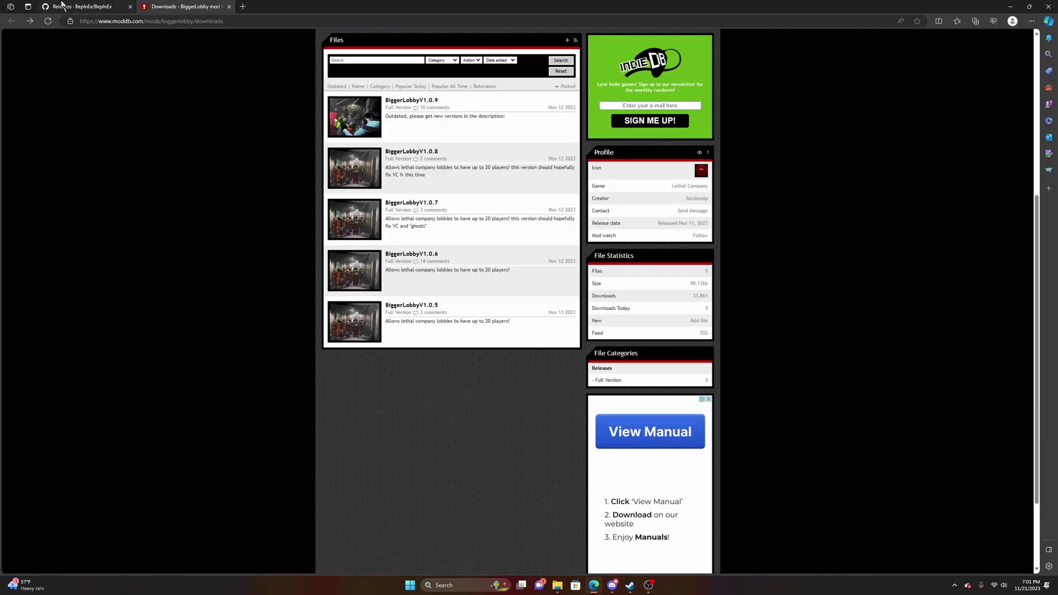
pyautogui.click(87, 7)
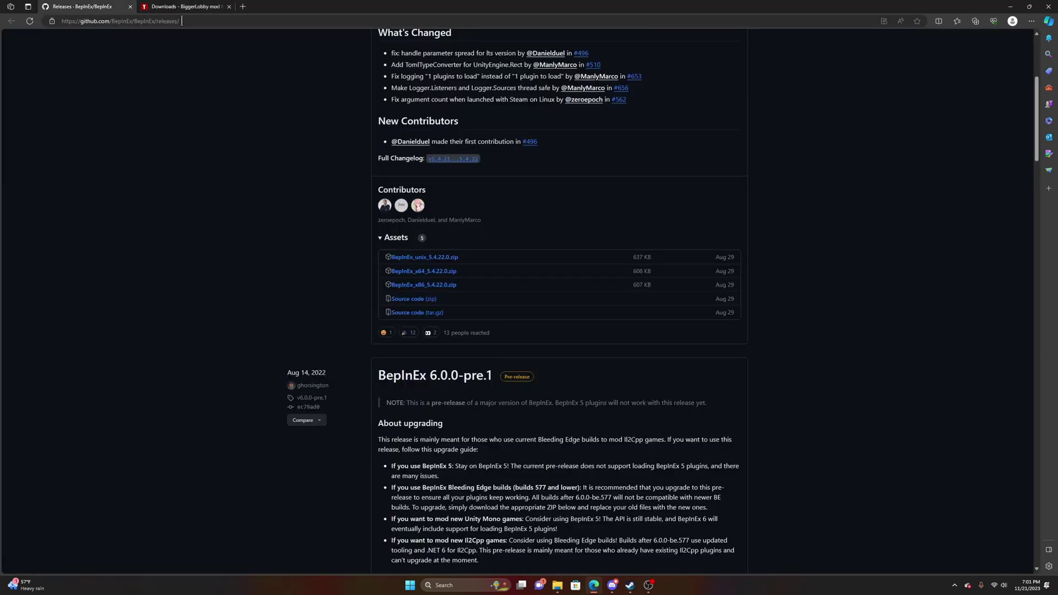
pyautogui.click(156, 6)
pyautogui.scroll(2, 245, 266)
pyautogui.scroll(3, 248, 304)
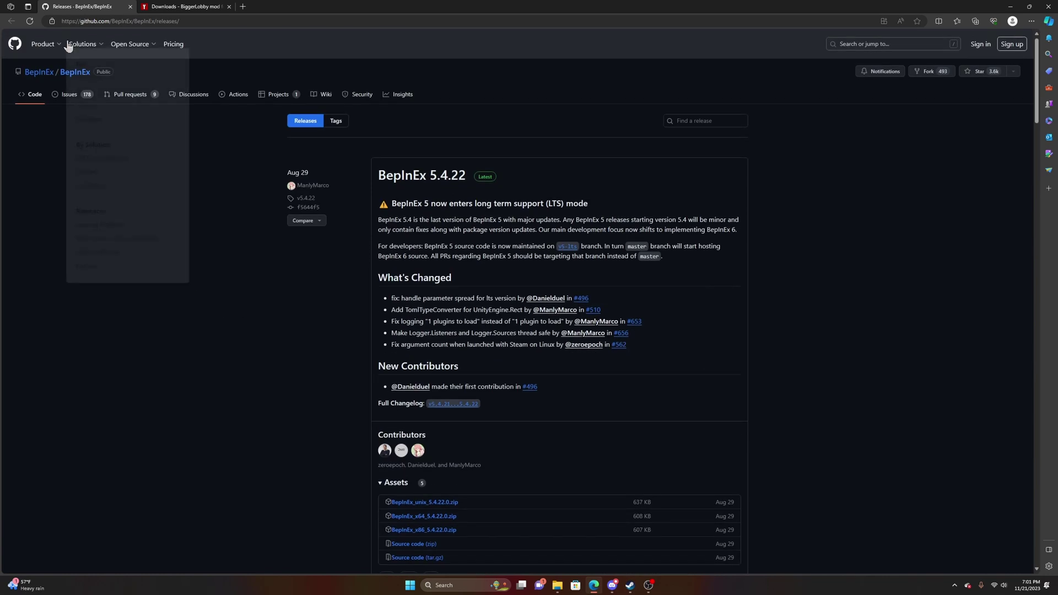
pyautogui.scroll(-2, 485, 186)
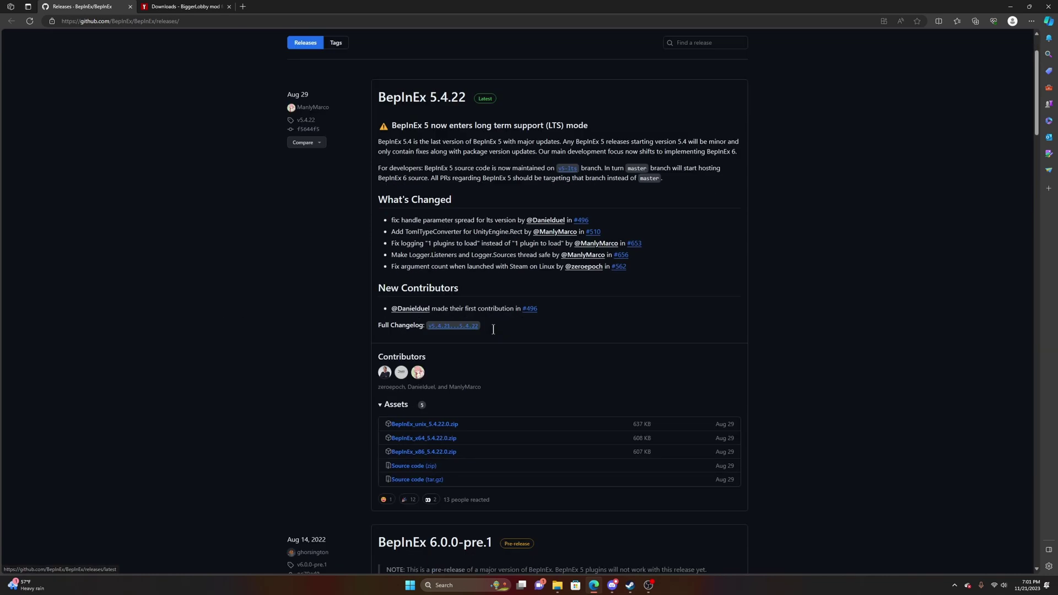
pyautogui.scroll(-3, 395, 177)
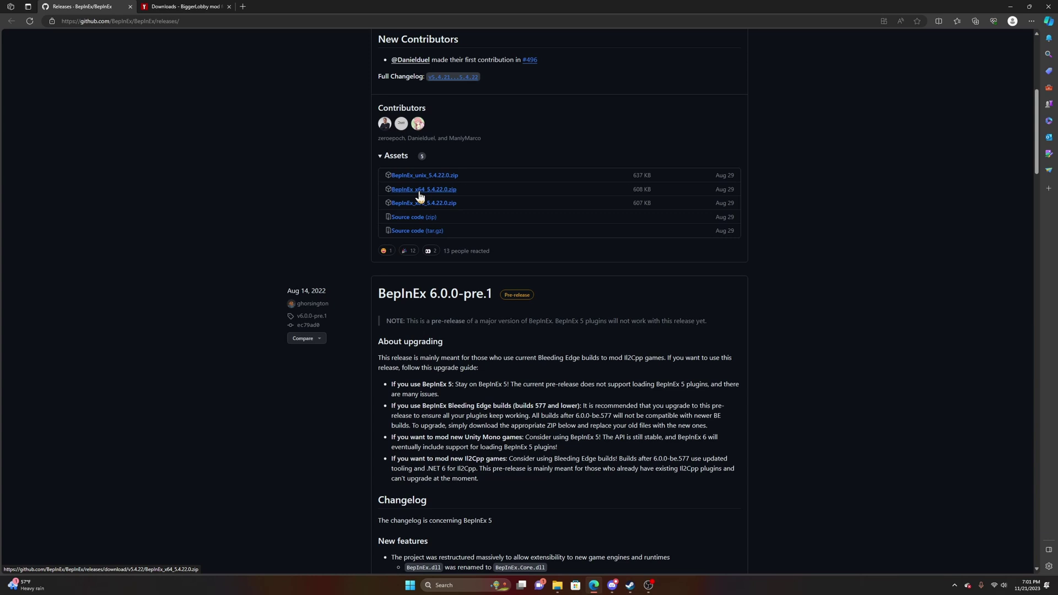
# Step: Download BiggerLobbyV1.0.9 from Mod DB and check it in Edge's downloads list with the BepInEx zip
pyautogui.click(181, 7)
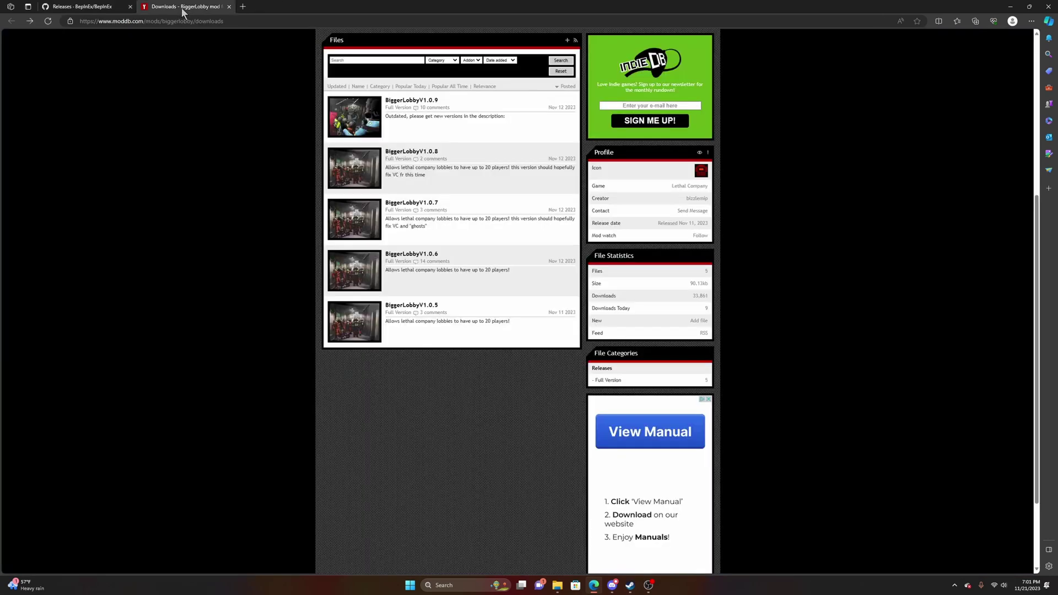
pyautogui.click(411, 104)
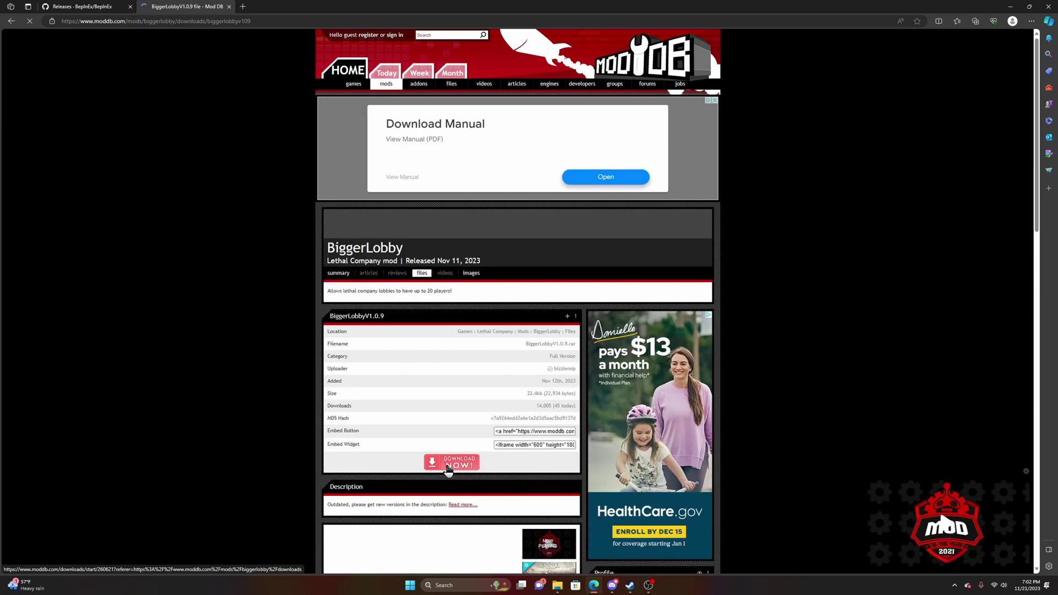
pyautogui.click(424, 466)
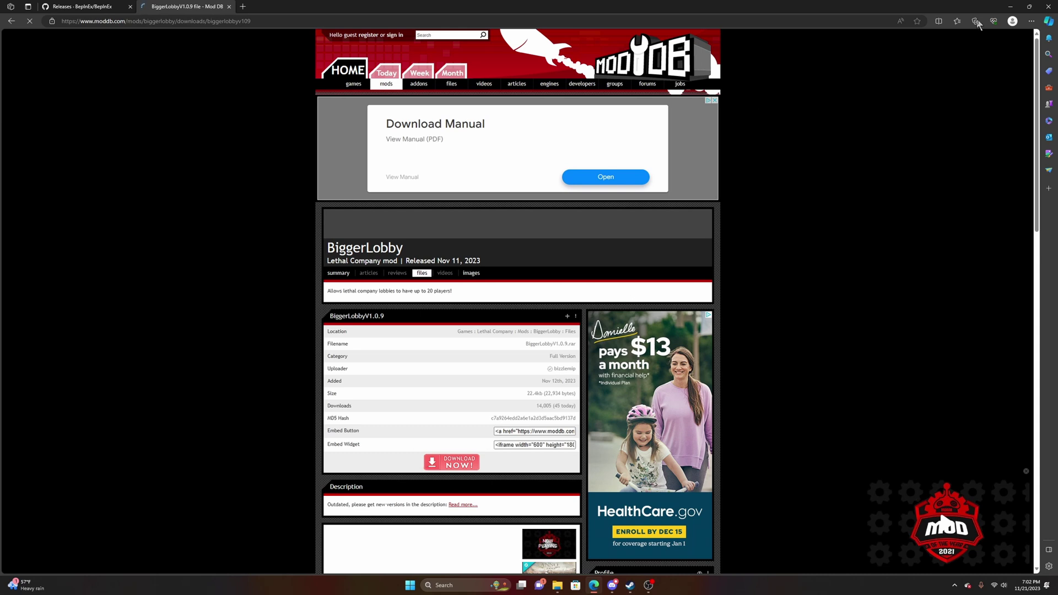
pyautogui.click(1031, 21)
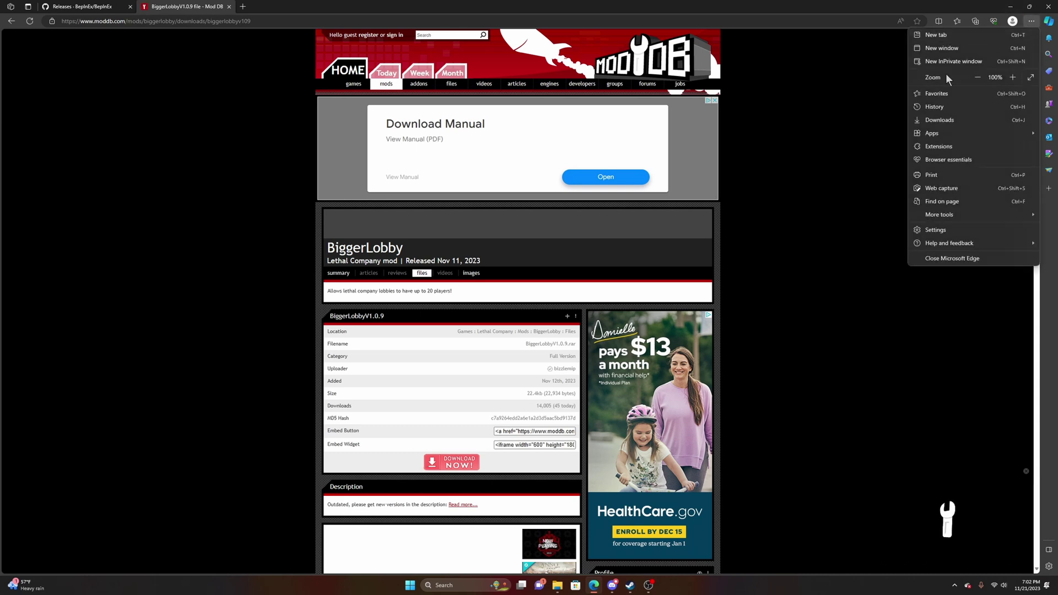
pyautogui.click(938, 121)
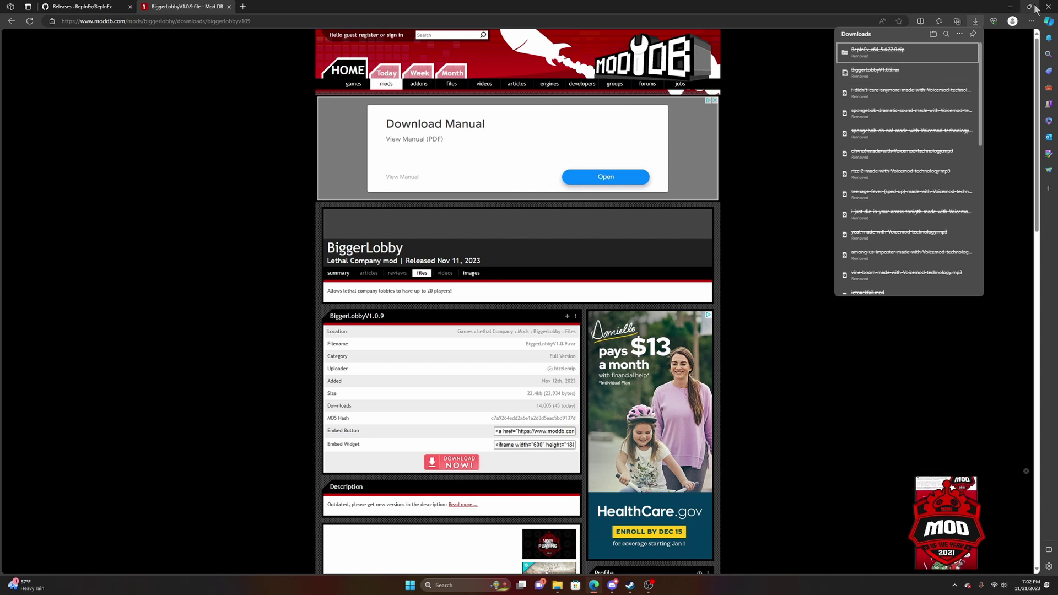
# Step: Minimize Edge and Steam to locate the BiggerLobby and BepInEx_x64_5.4.22.0 downloads on the desktop
pyautogui.click(1010, 7)
pyautogui.click(1010, 7)
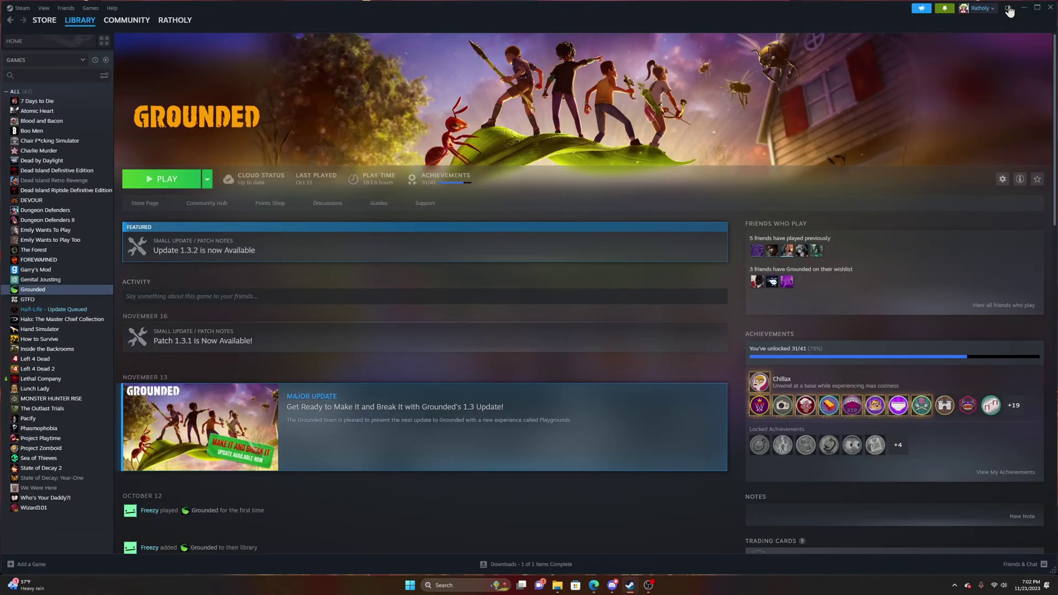
pyautogui.click(1023, 8)
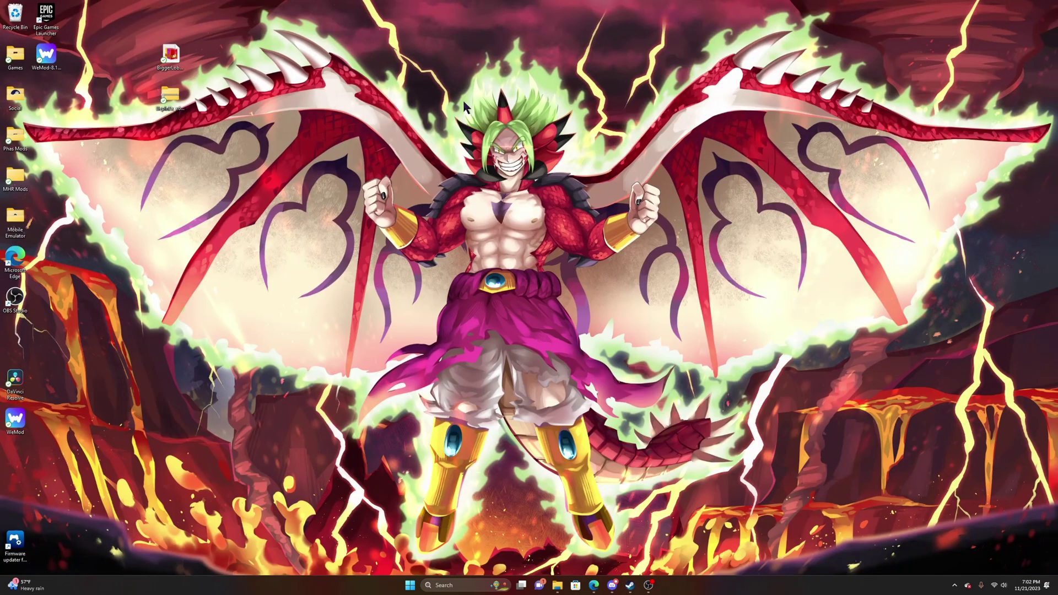
pyautogui.click(171, 55)
pyautogui.click(171, 102)
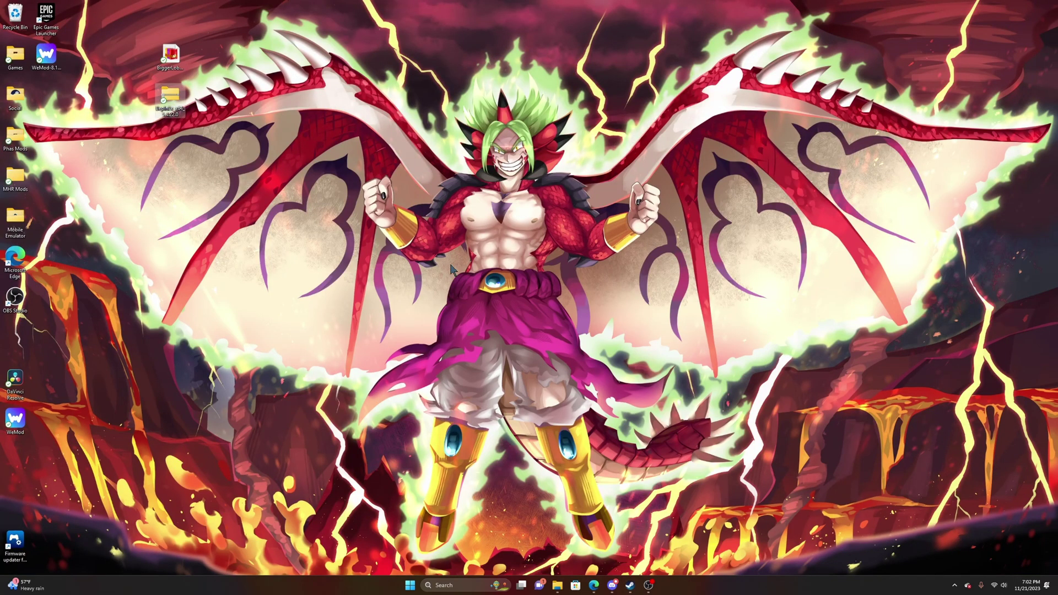
# Step: Open Lethal Company's Installed Files properties in Steam and browse to its install folder
pyautogui.click(631, 588)
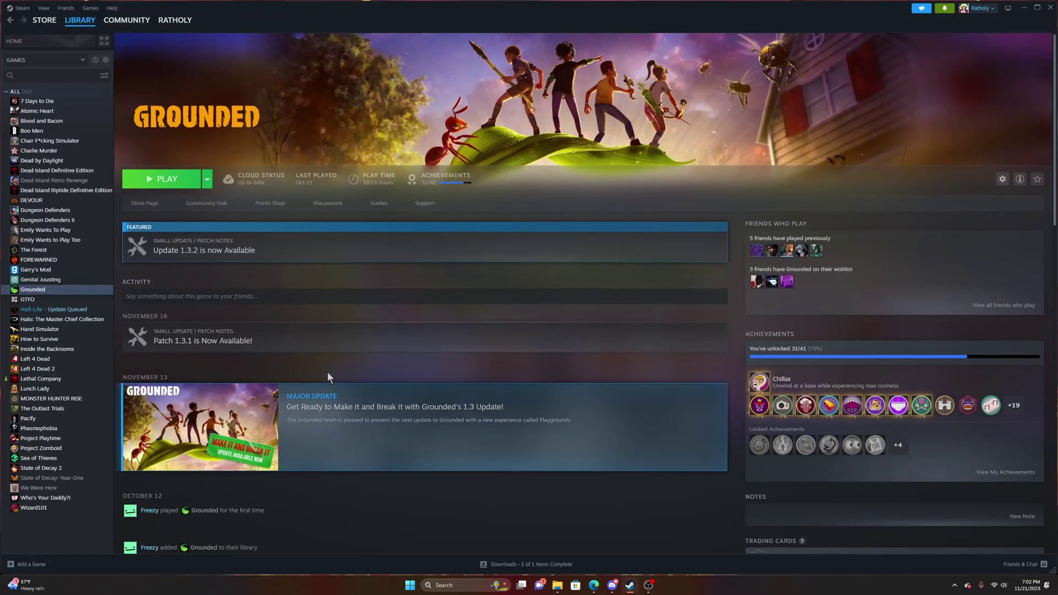
pyautogui.click(60, 379)
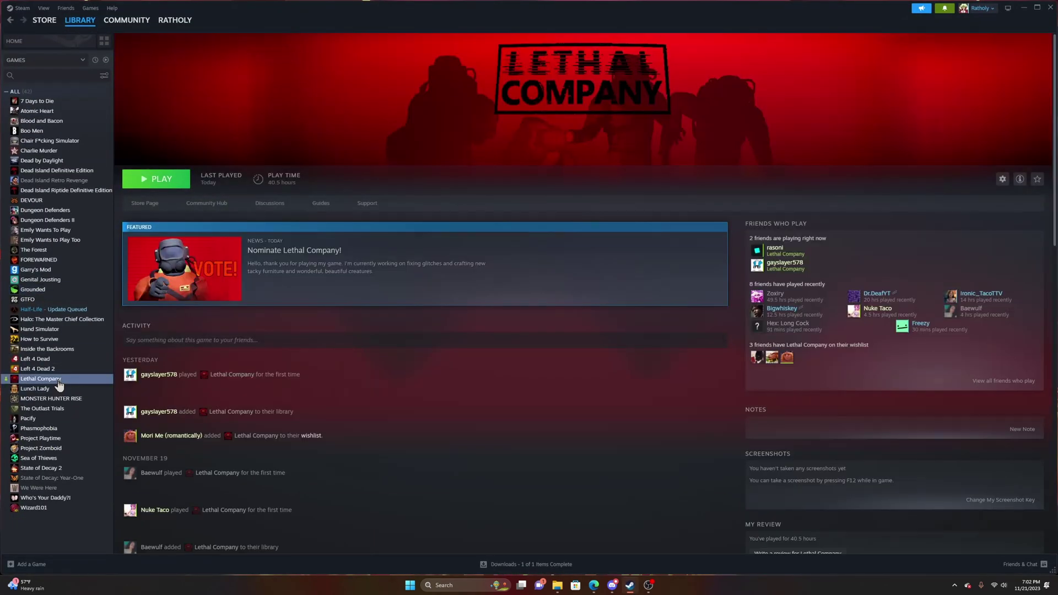
pyautogui.rightClick(60, 380)
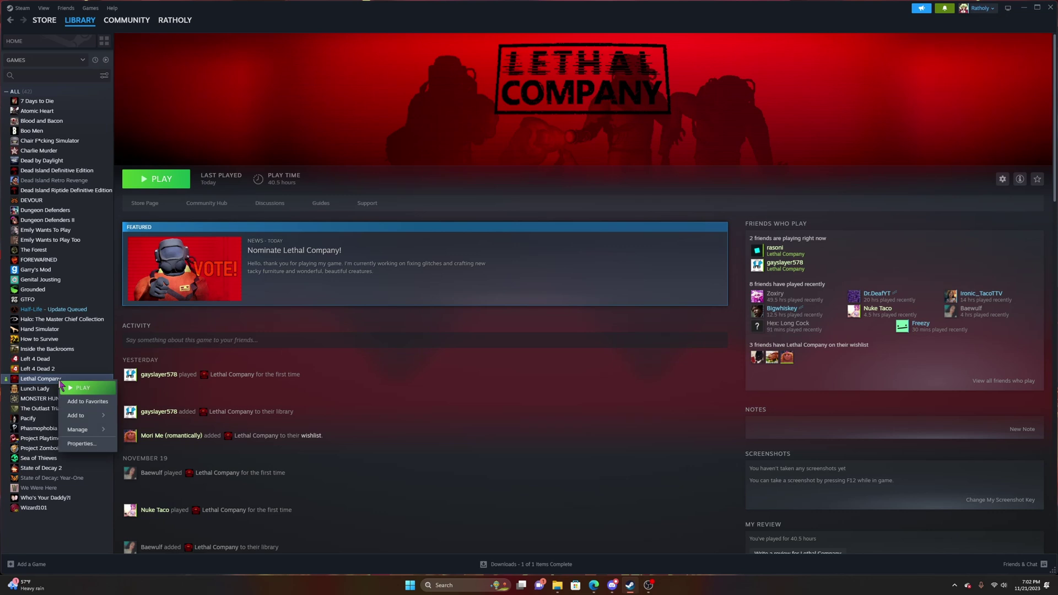
pyautogui.click(85, 443)
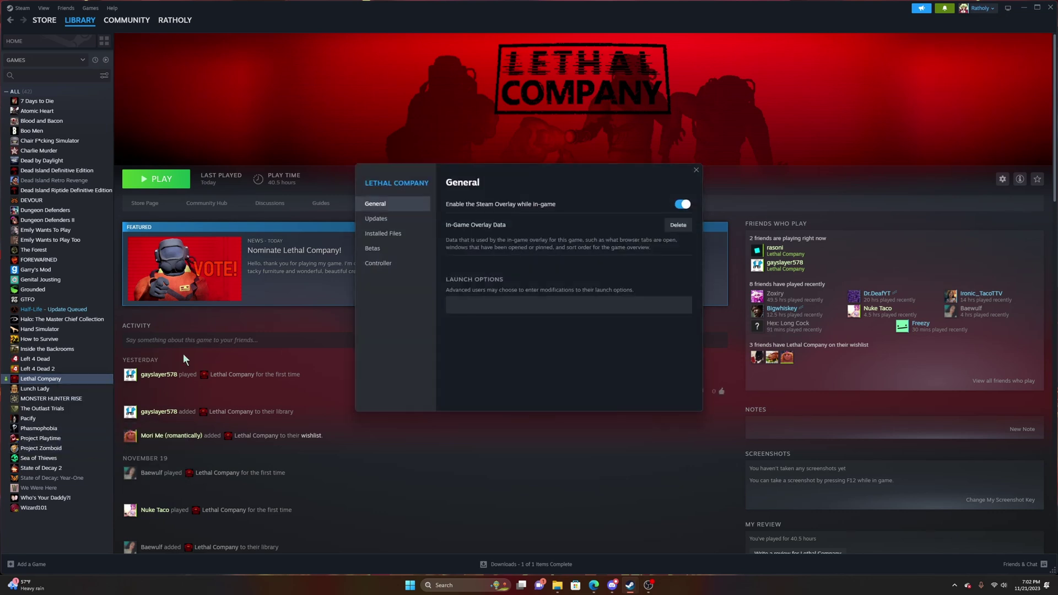
pyautogui.click(376, 233)
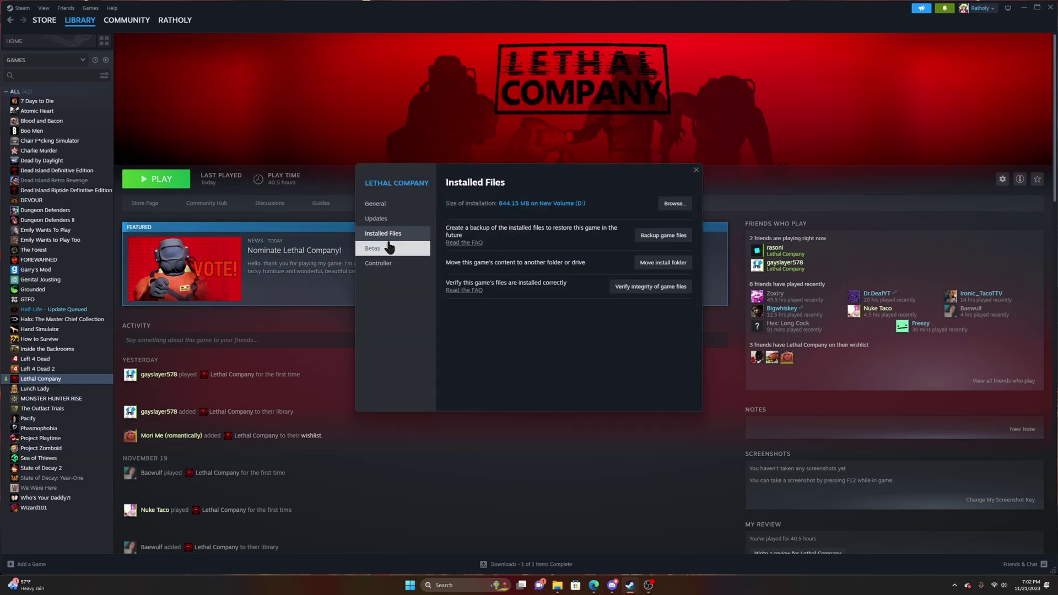
pyautogui.click(672, 205)
pyautogui.moveTo(557, 585)
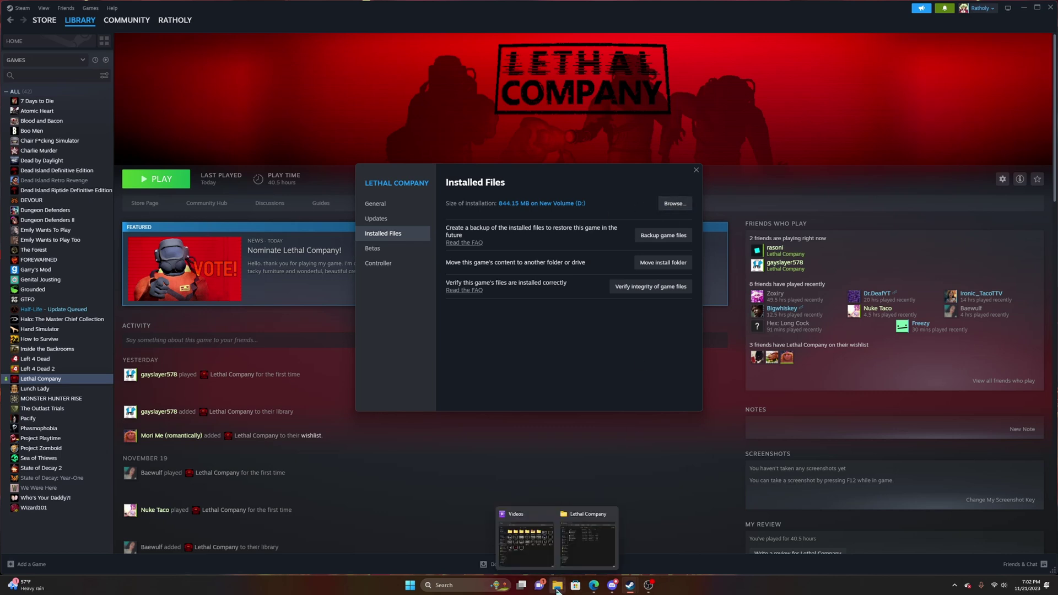
# Step: Close Lethal Company's Steam properties dialog, keeping the install folder window open
pyautogui.click(575, 549)
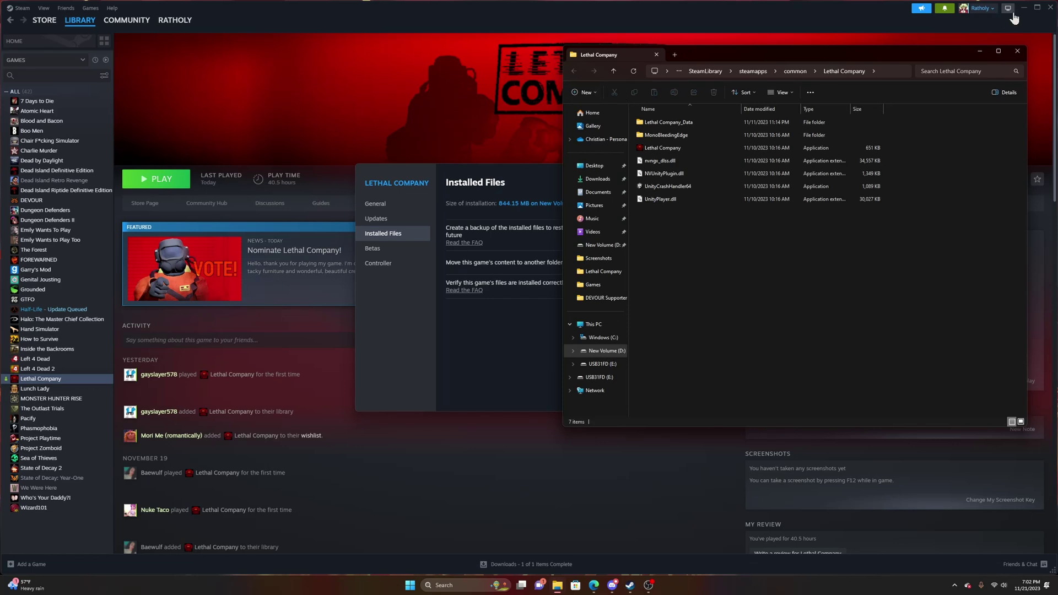
pyautogui.click(1037, 7)
pyautogui.click(998, 39)
pyautogui.click(538, 171)
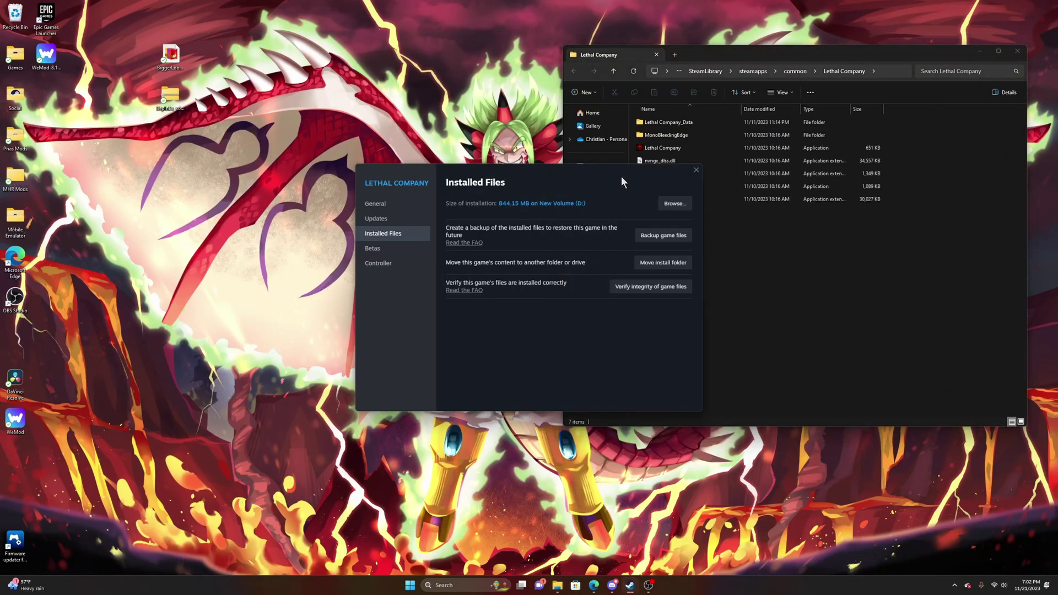
pyautogui.click(696, 171)
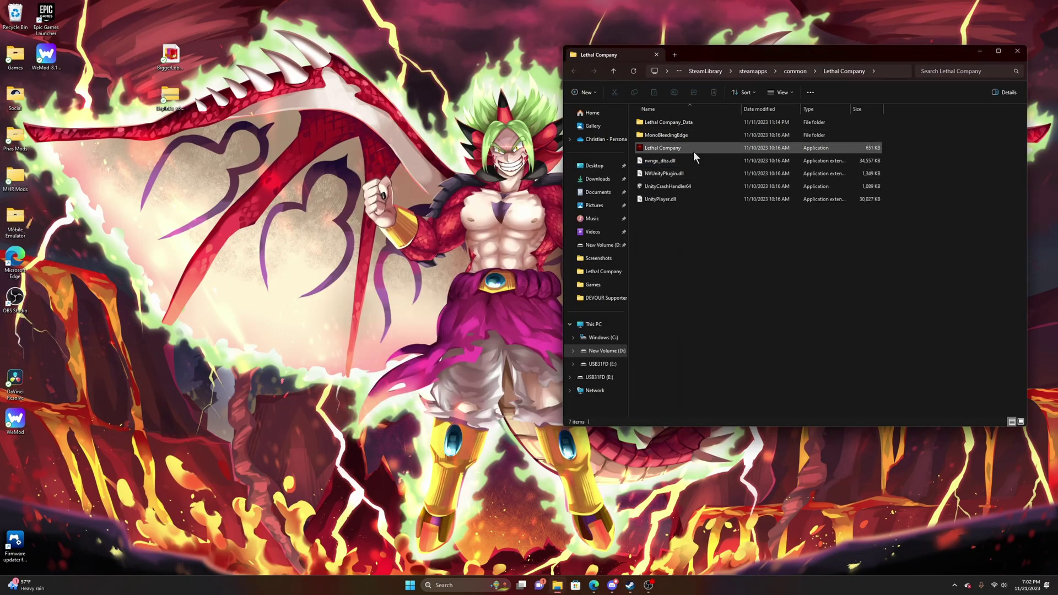
# Step: Extract the four BepInEx_x64_5.4.22.0 items into the Lethal Company install folder
pyautogui.doubleClick(172, 96)
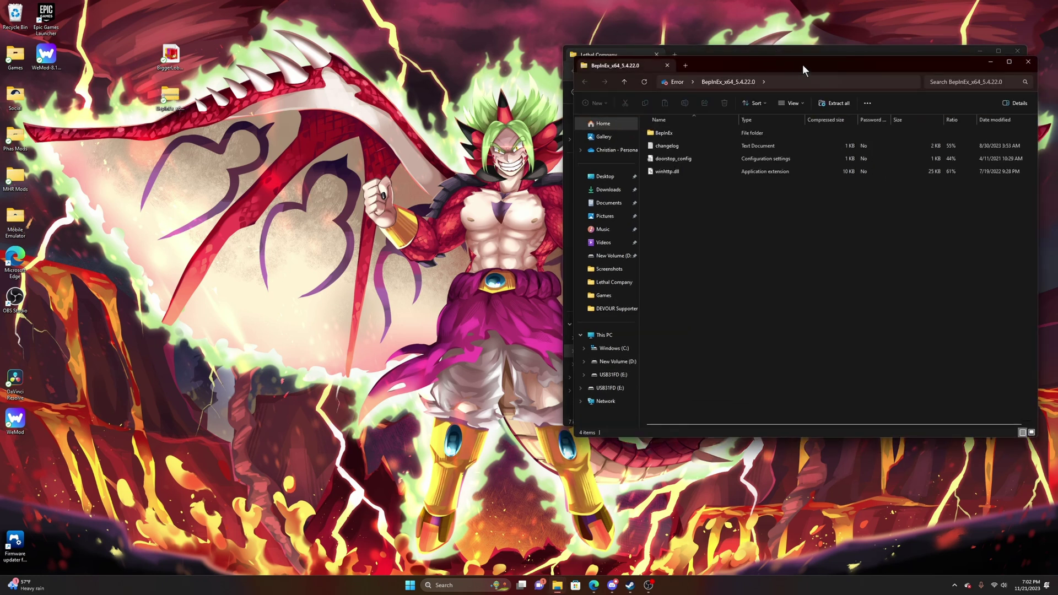
pyautogui.moveTo(802, 70); pyautogui.dragTo(342, 123)
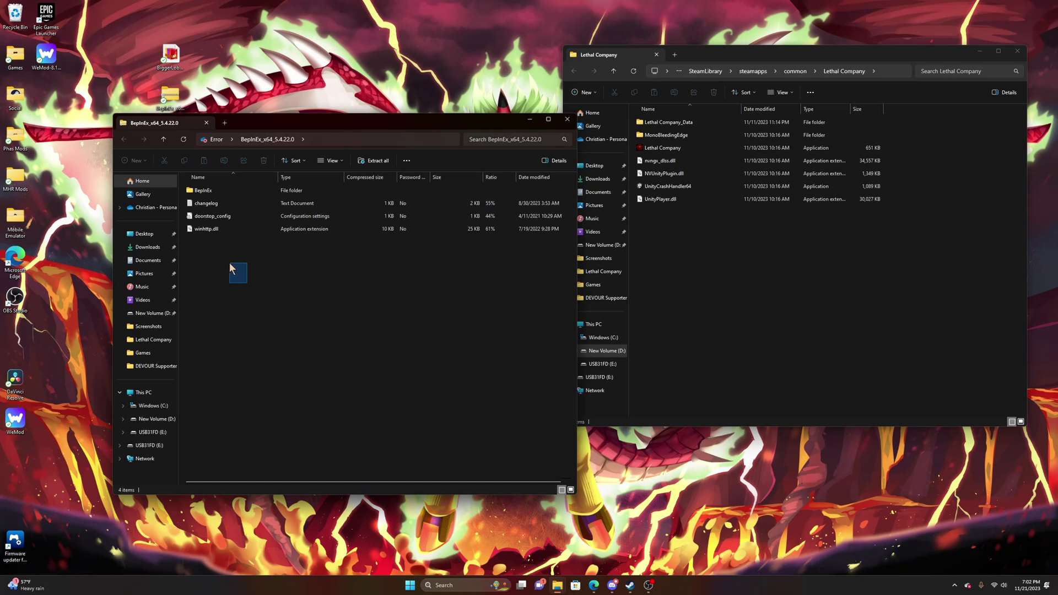
pyautogui.moveTo(227, 259)
pyautogui.mouseDown()
pyautogui.moveTo(204, 191)
pyautogui.moveTo(711, 227)
pyautogui.mouseUp()
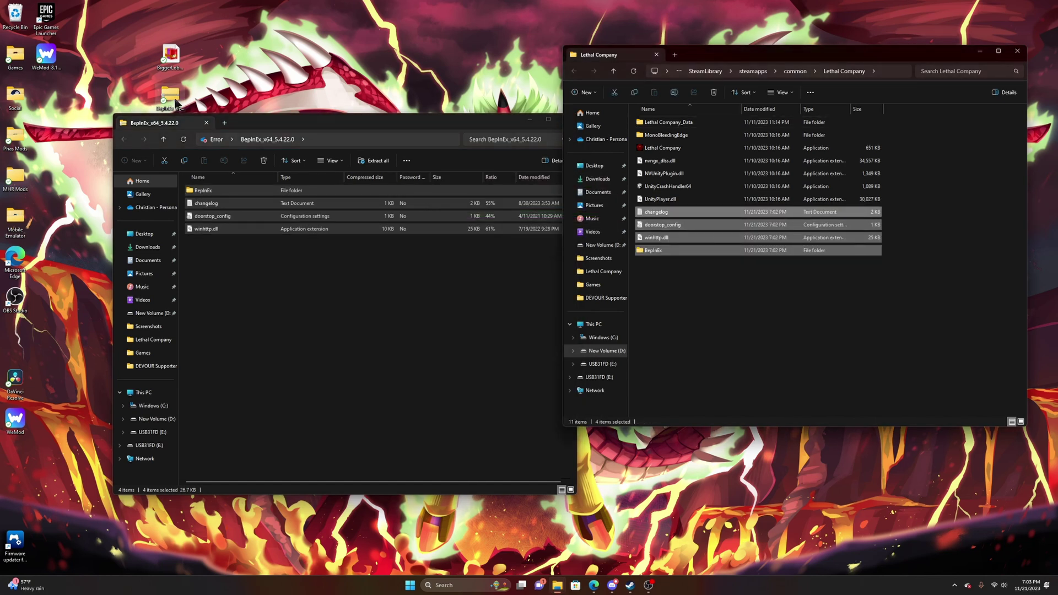
pyautogui.click(169, 56)
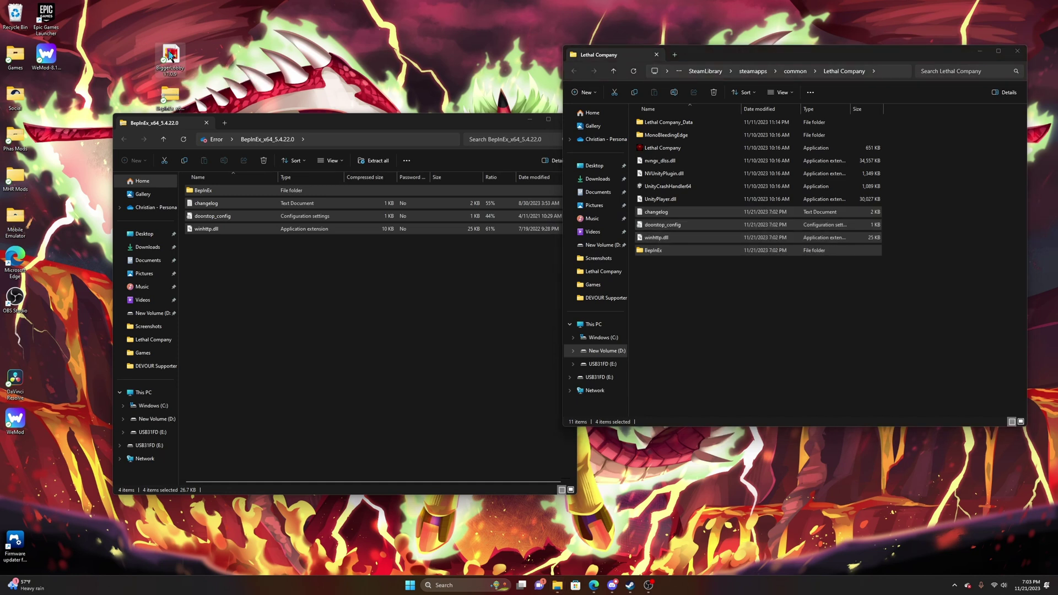
# Step: Open BiggerLobbyV1.0.9.rar in BreeZip, dismiss the Premium offer, and copy its BepInEx folder into Lethal Company
pyautogui.doubleClick(169, 55)
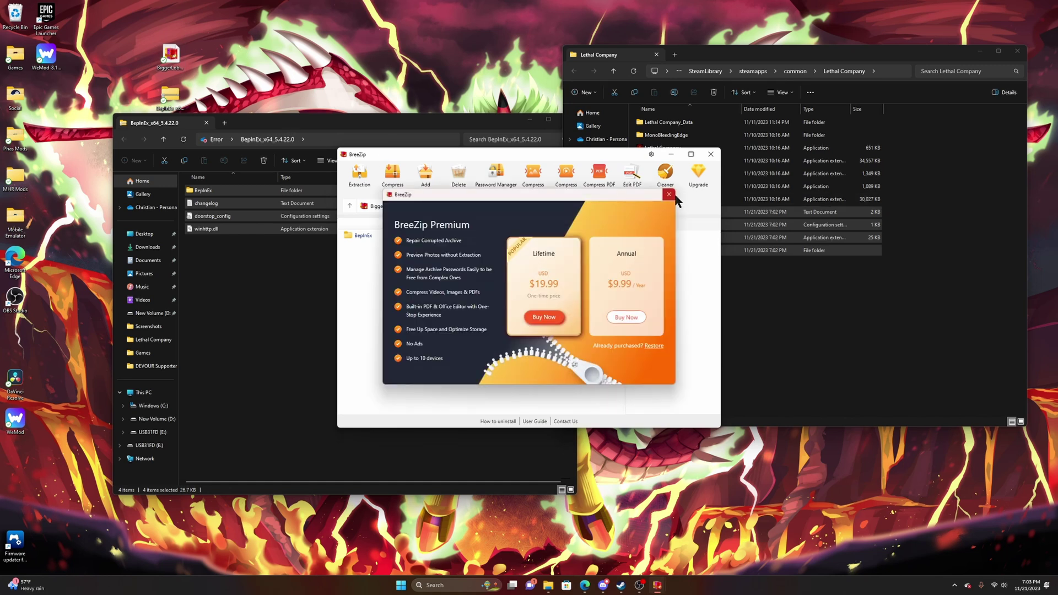
pyautogui.click(669, 194)
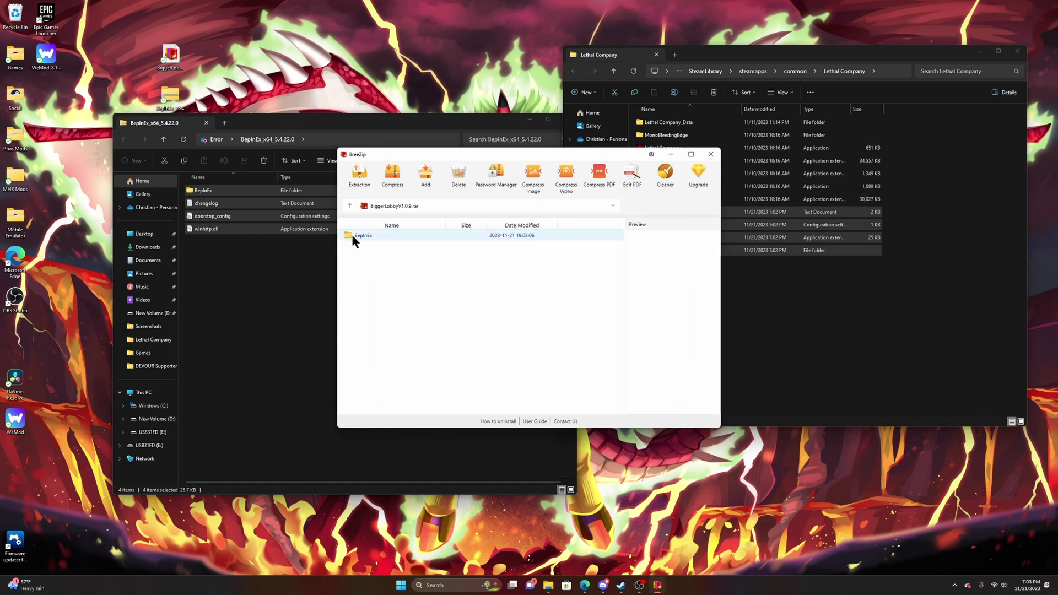
pyautogui.moveTo(353, 236)
pyautogui.mouseDown()
pyautogui.moveTo(707, 310)
pyautogui.moveTo(782, 307)
pyautogui.mouseUp()
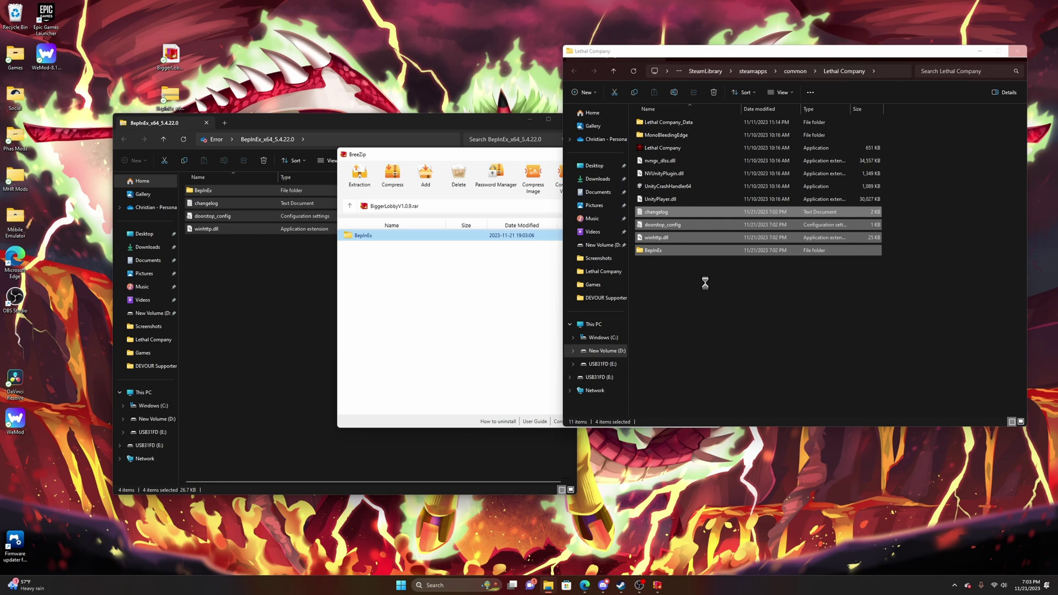
pyautogui.press('super')
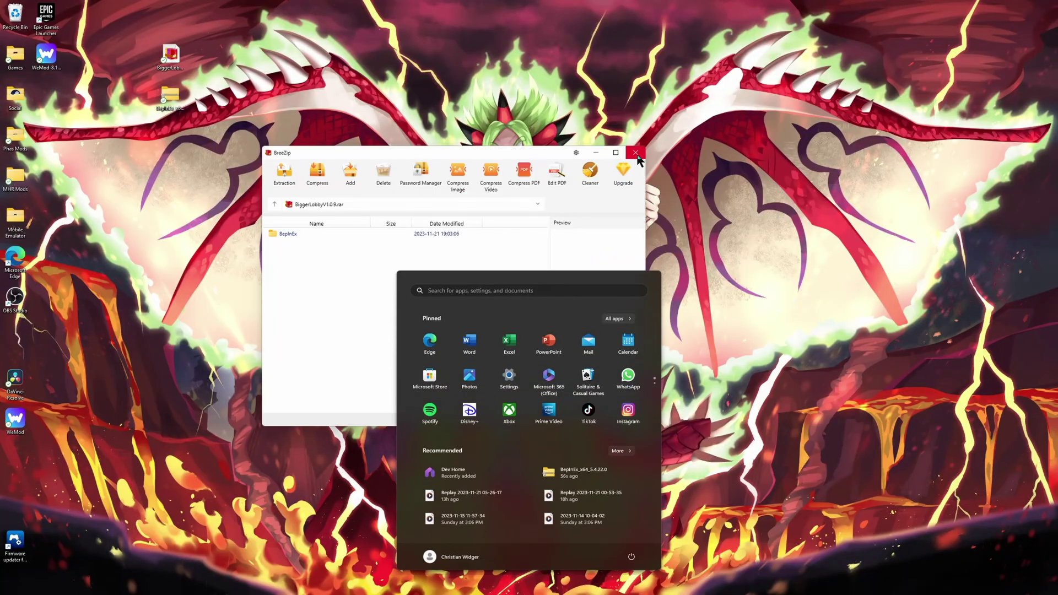
# Step: Close the BiggerLobby archive and stray windows, then open Lethal Company's Steam properties
pyautogui.click(636, 152)
pyautogui.click(558, 586)
pyautogui.click(568, 119)
pyautogui.click(647, 585)
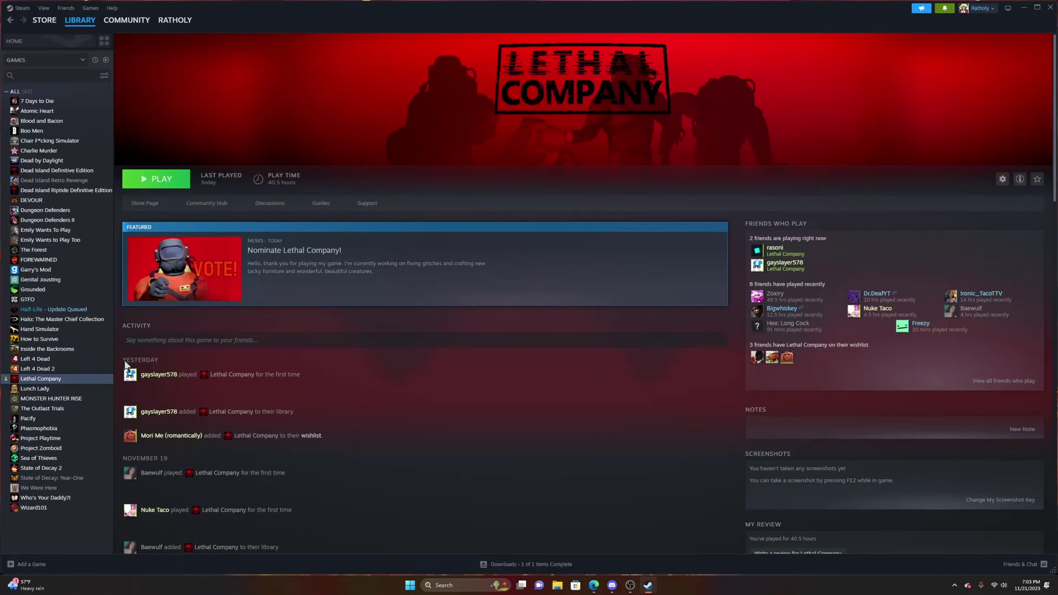
pyautogui.rightClick(34, 381)
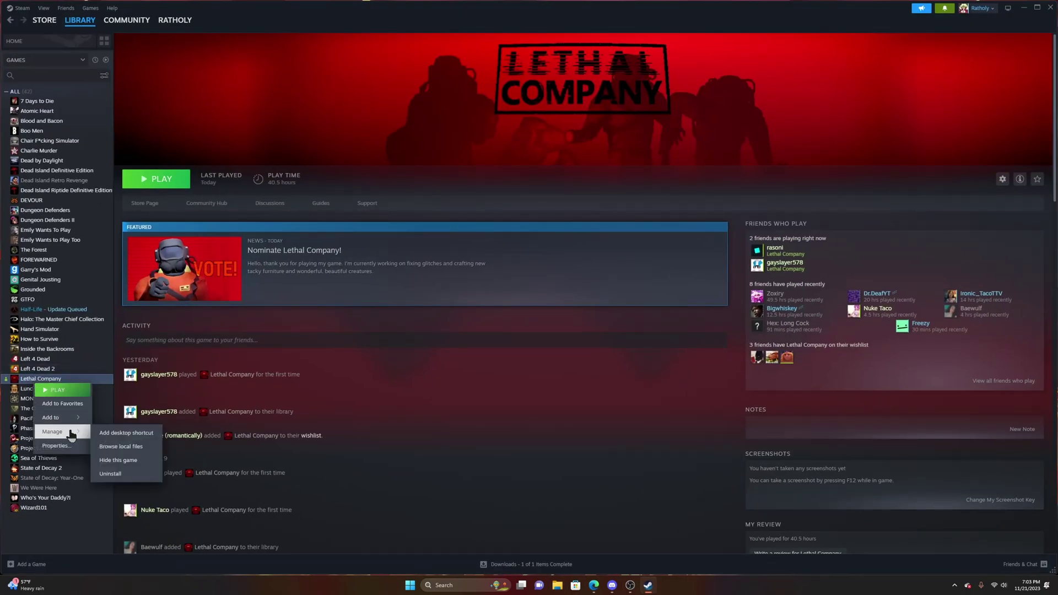
pyautogui.click(56, 446)
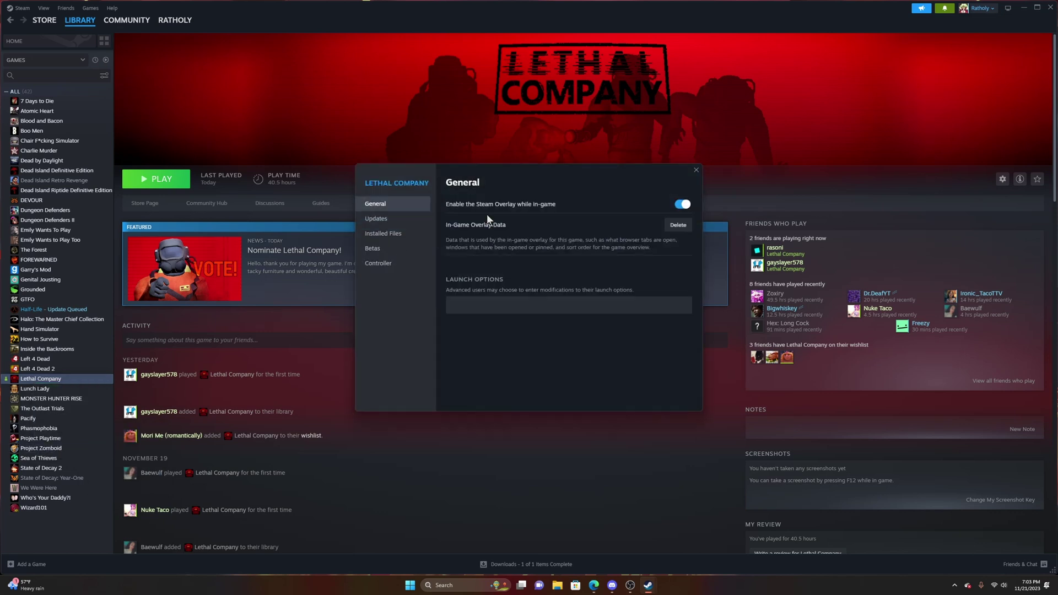
# Step: Browse to Lethal Company's installed files and launch the modded game application
pyautogui.click(383, 233)
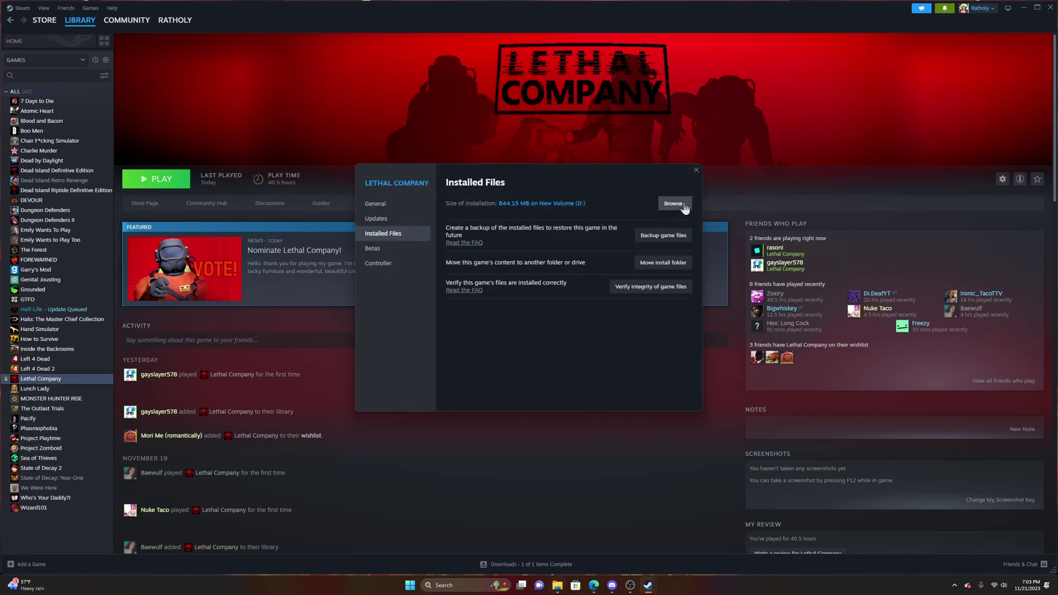
pyautogui.click(675, 204)
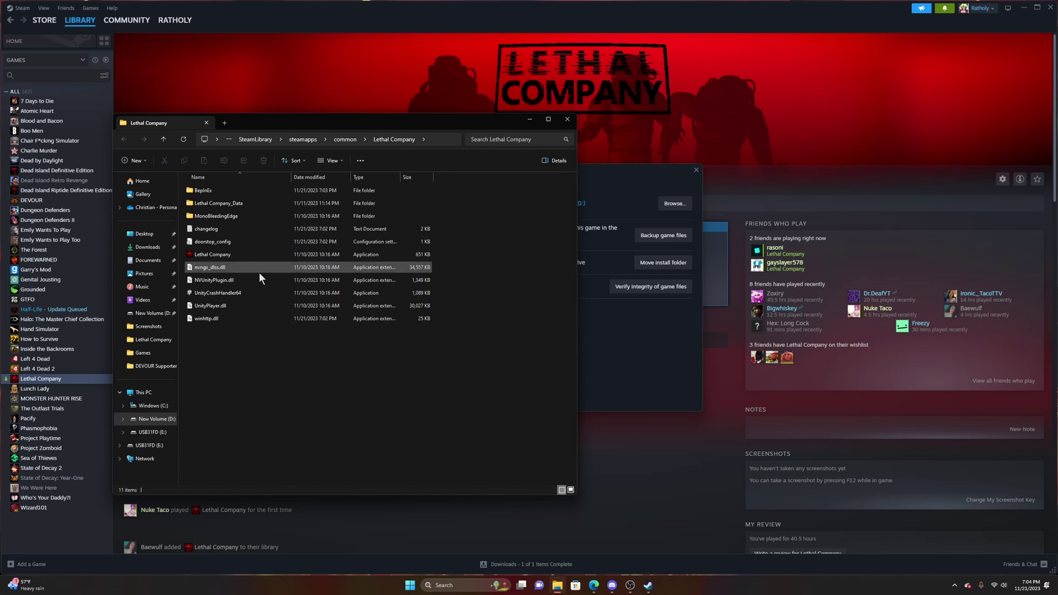
pyautogui.click(223, 255)
pyautogui.doubleClick(223, 257)
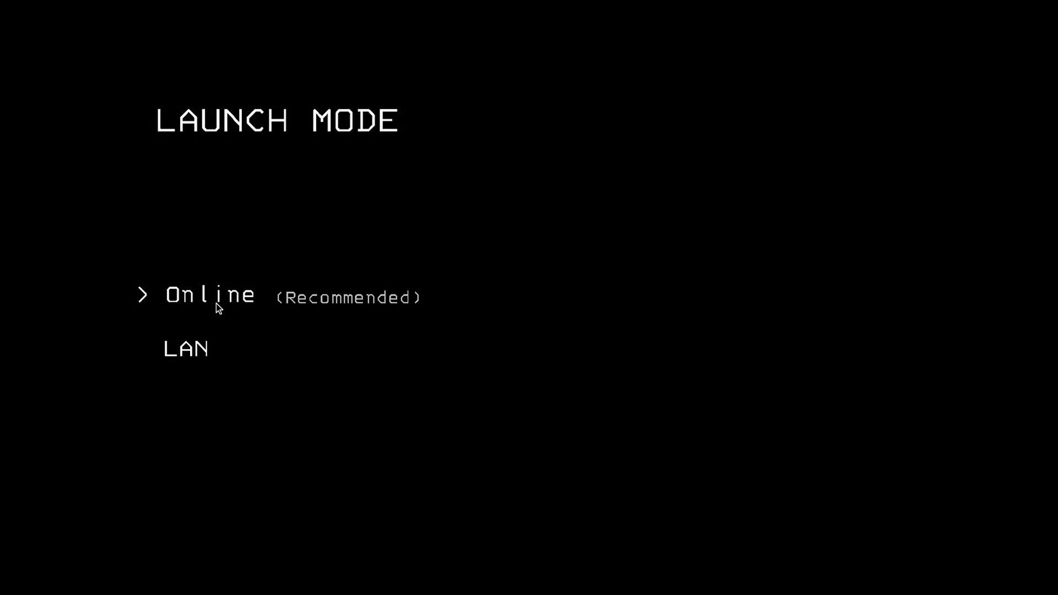
# Step: Host an Online game, test then clear the Max players field, and select server name 'Go Big or Go Home'
pyautogui.click(178, 330)
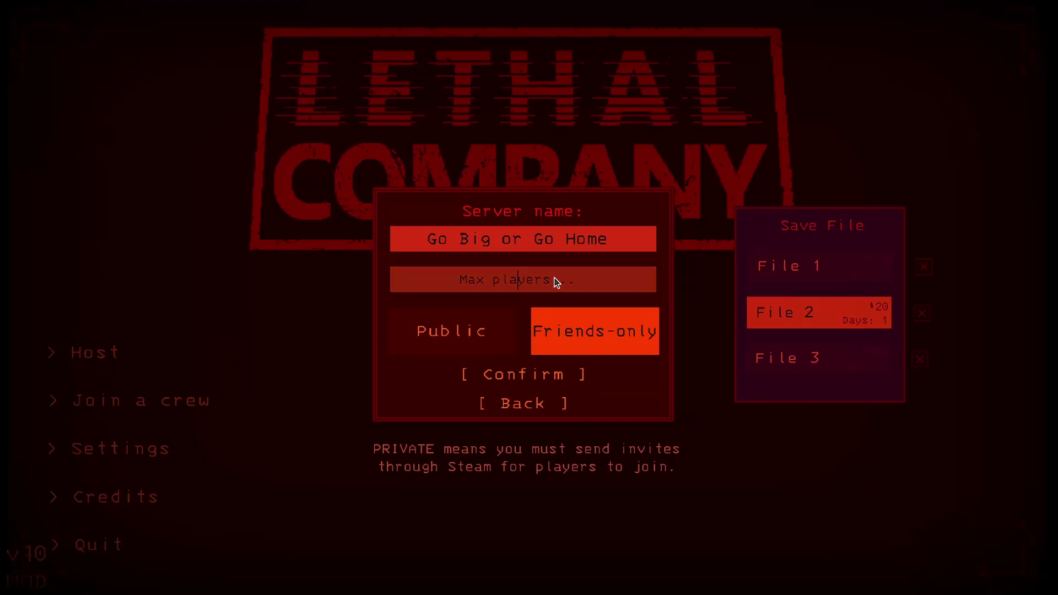
pyautogui.write('547578587')
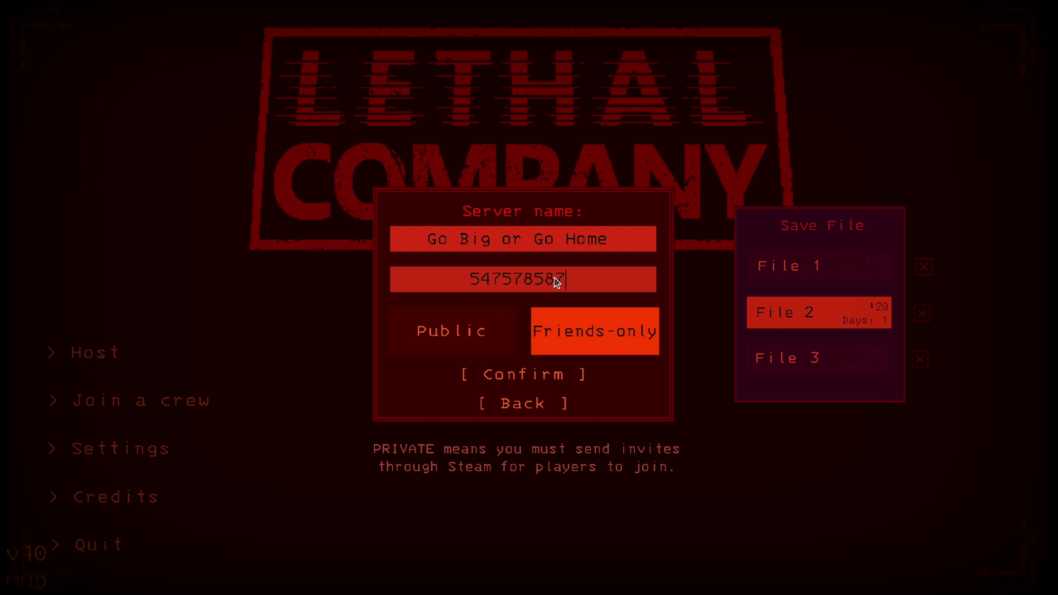
pyautogui.press('BackSpace')
pyautogui.press('BackSpace')
pyautogui.press('BackSpace')
pyautogui.click(541, 248)
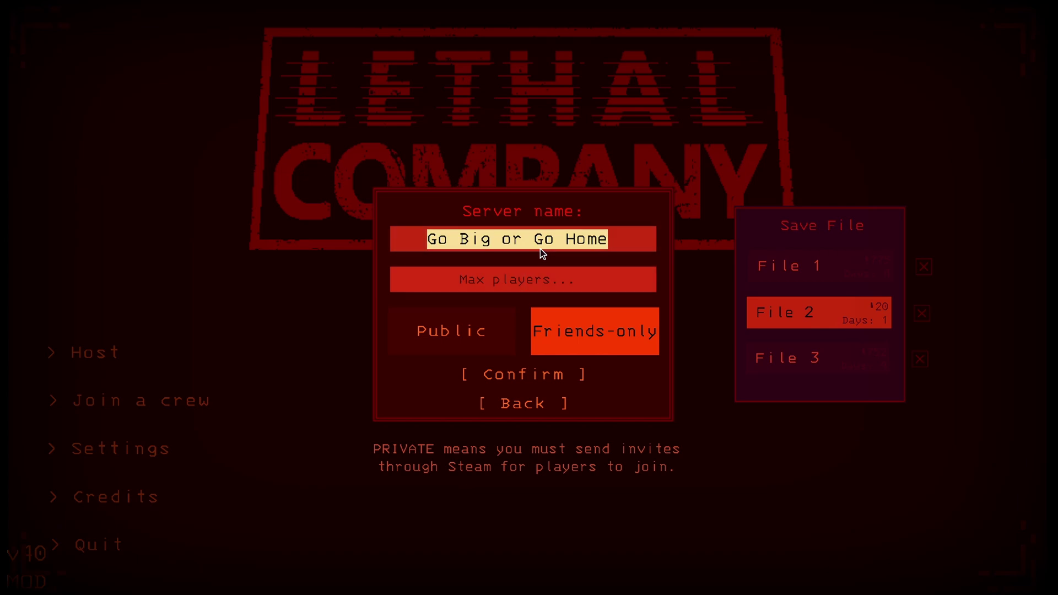